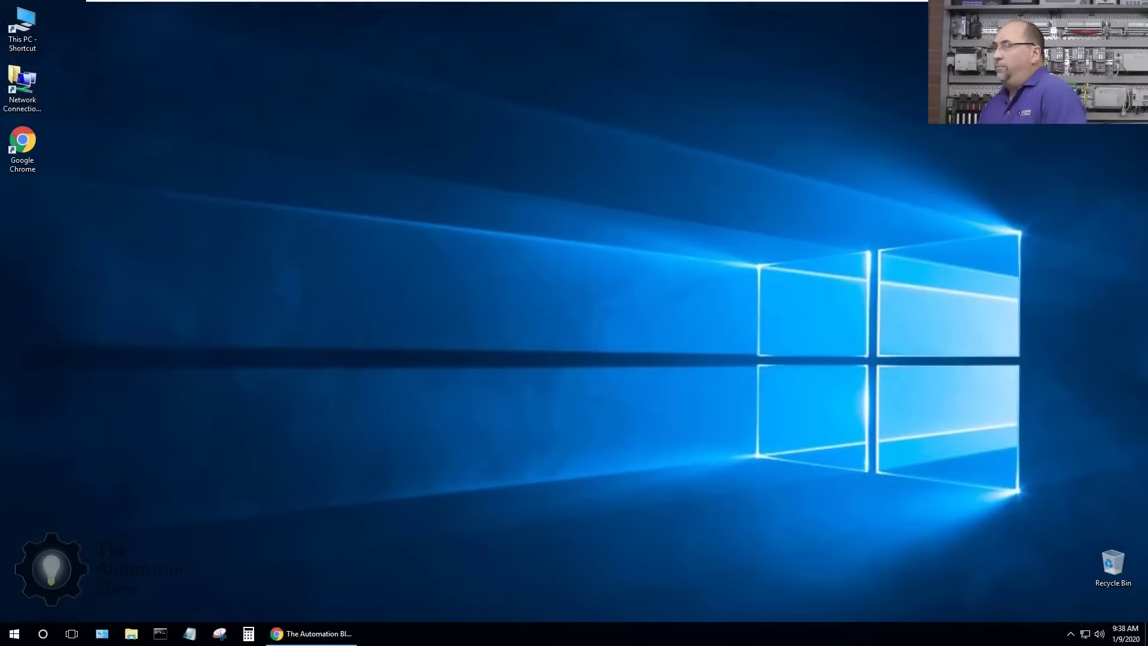
# - Load us.mitsubishielectric.com/fa/en/create in Chrome and start filling in the Register with MEAU form
pyautogui.click(311, 633)
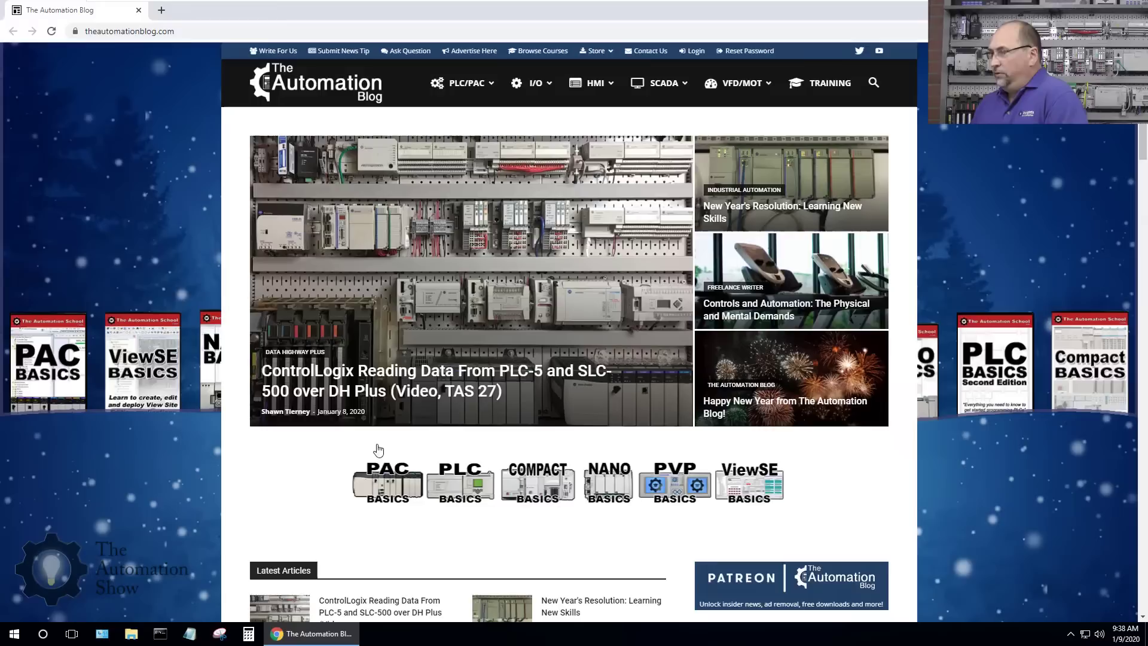
pyautogui.click(197, 31)
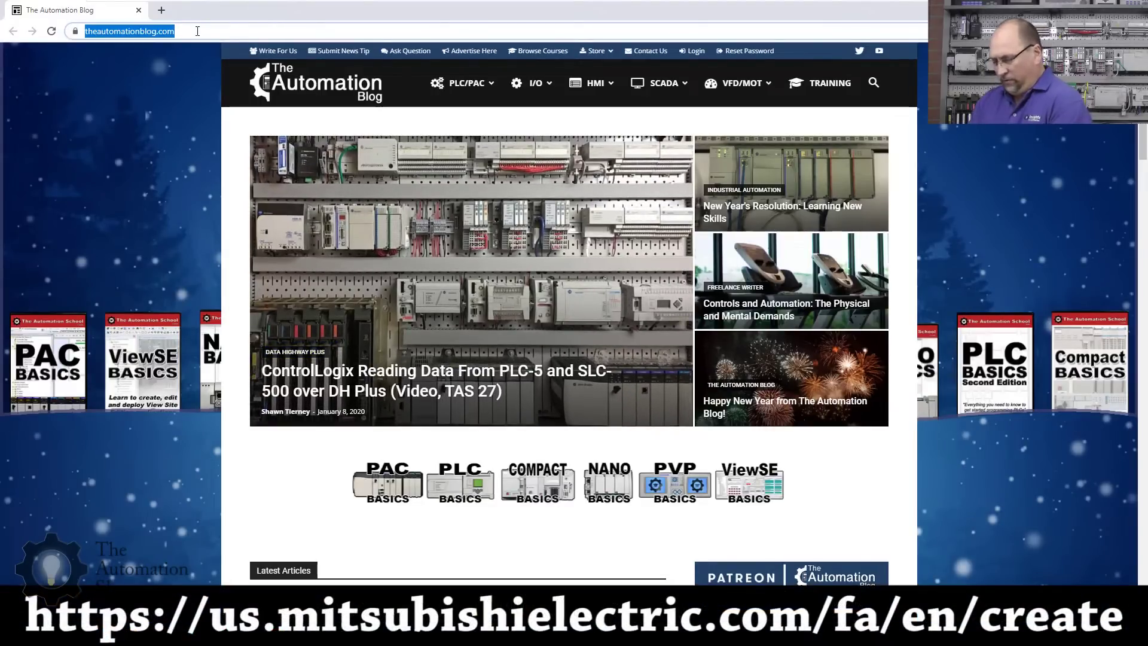
pyautogui.write('https:')
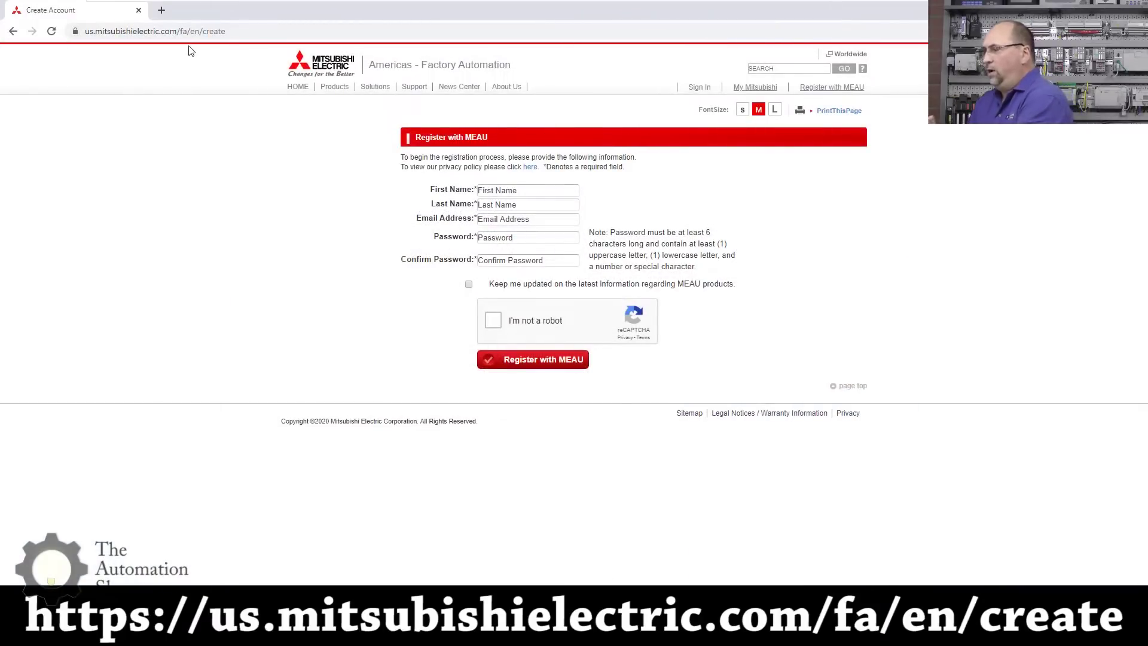
pyautogui.click(548, 193)
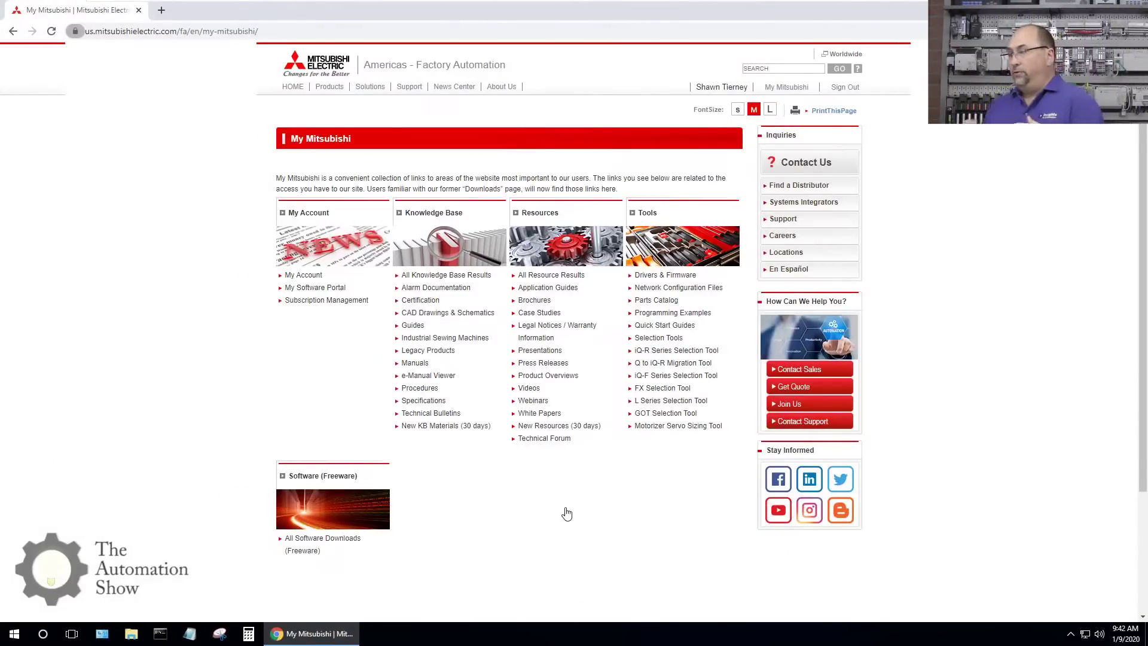
# - Change the web address to /fa/en/mysw to load the My Registered Software page
pyautogui.click(214, 31)
pyautogui.moveTo(242, 32); pyautogui.dragTo(315, 15)
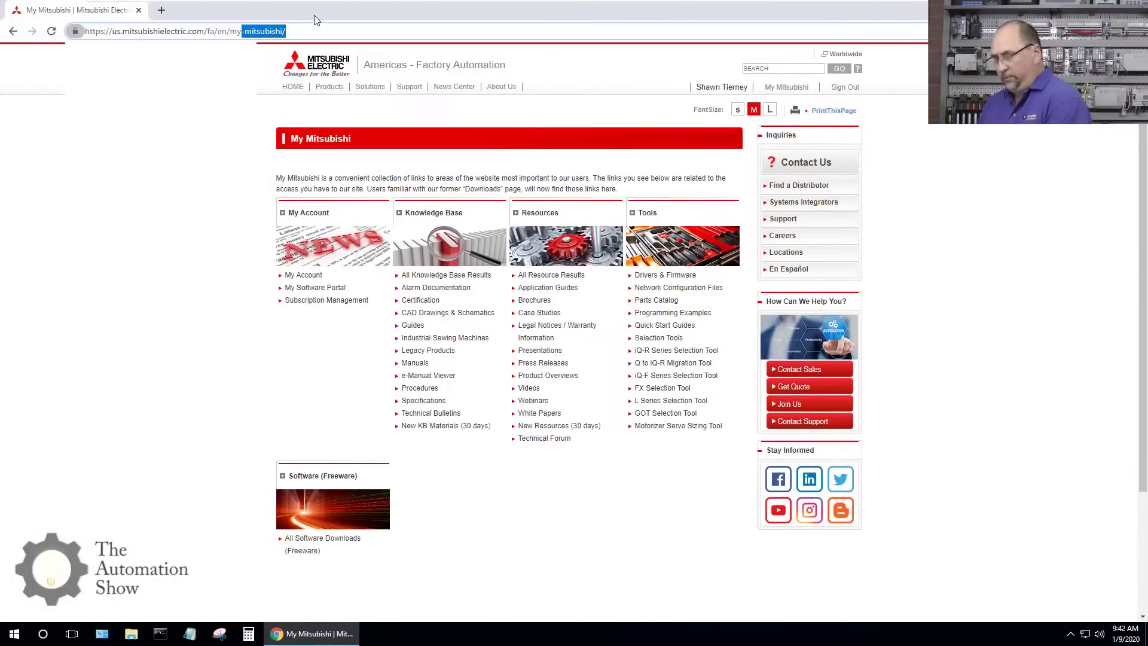
pyautogui.write('sw')
pyautogui.press('Return')
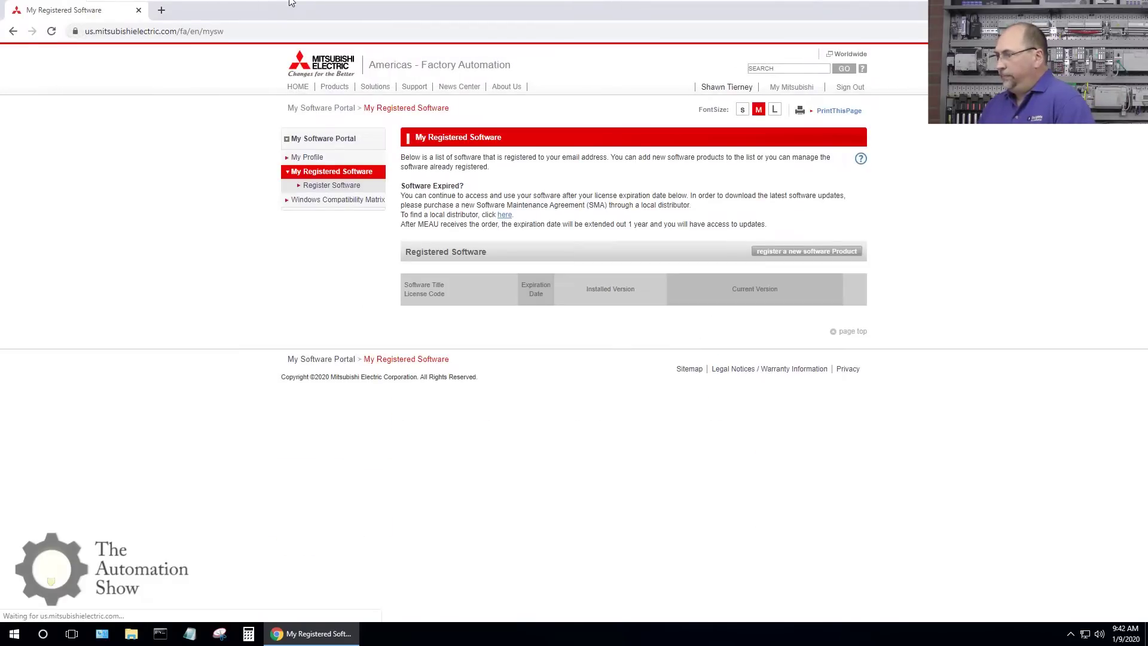
# - Start registering a new software product with GX-WORKS3-C1 pasted as the part number
pyautogui.click(807, 252)
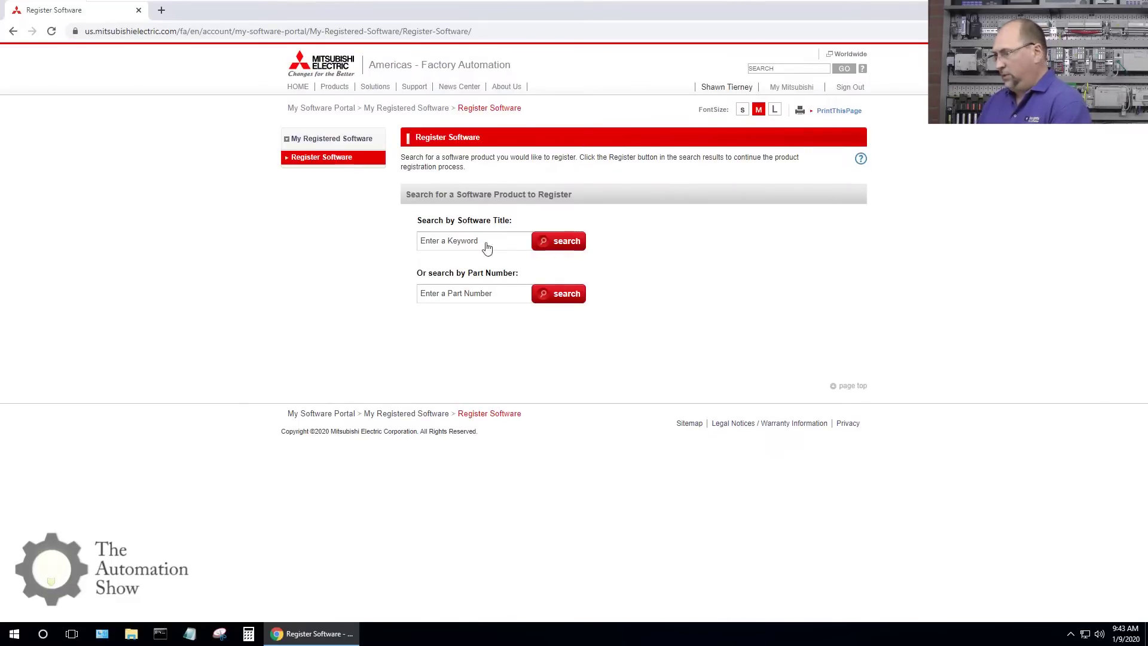
pyautogui.click(459, 293)
pyautogui.write('GX-WORKS3-C1')
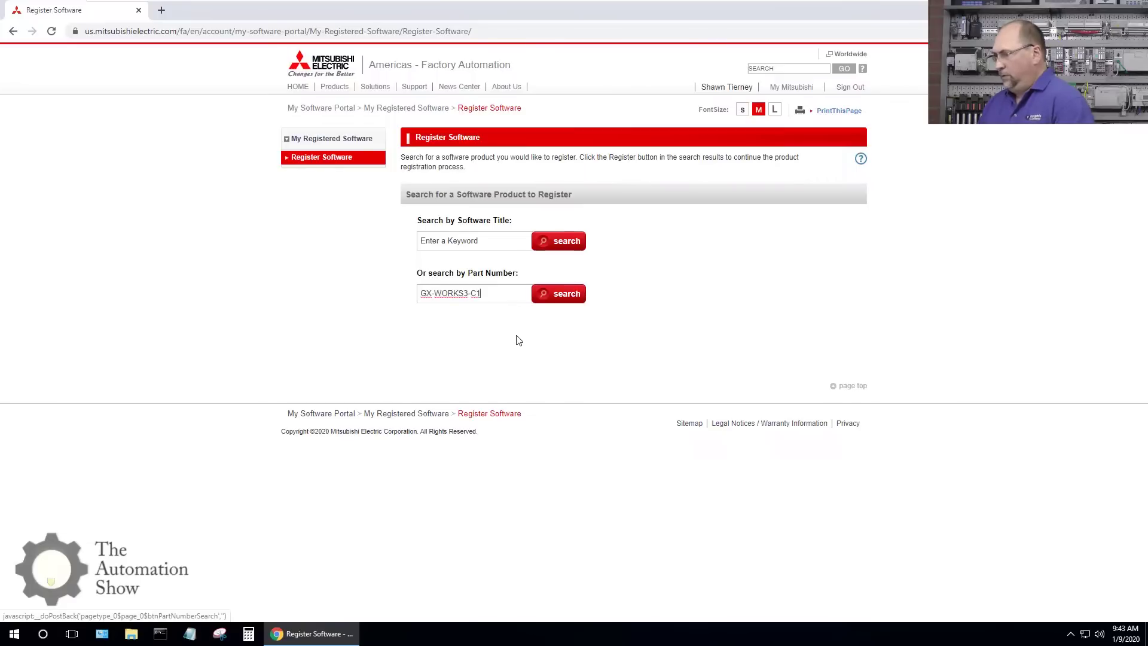
# - Search GX-WORKS3-C1 and register GX Works3 version 1.060N under the Single User Site License
pyautogui.click(559, 299)
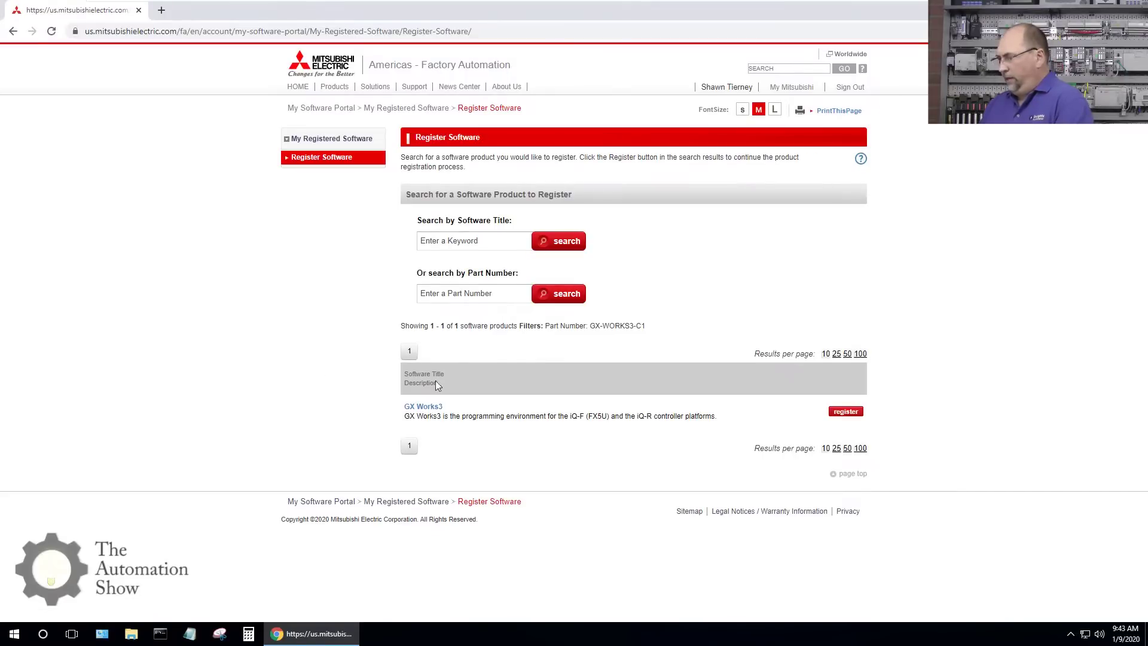
pyautogui.click(844, 413)
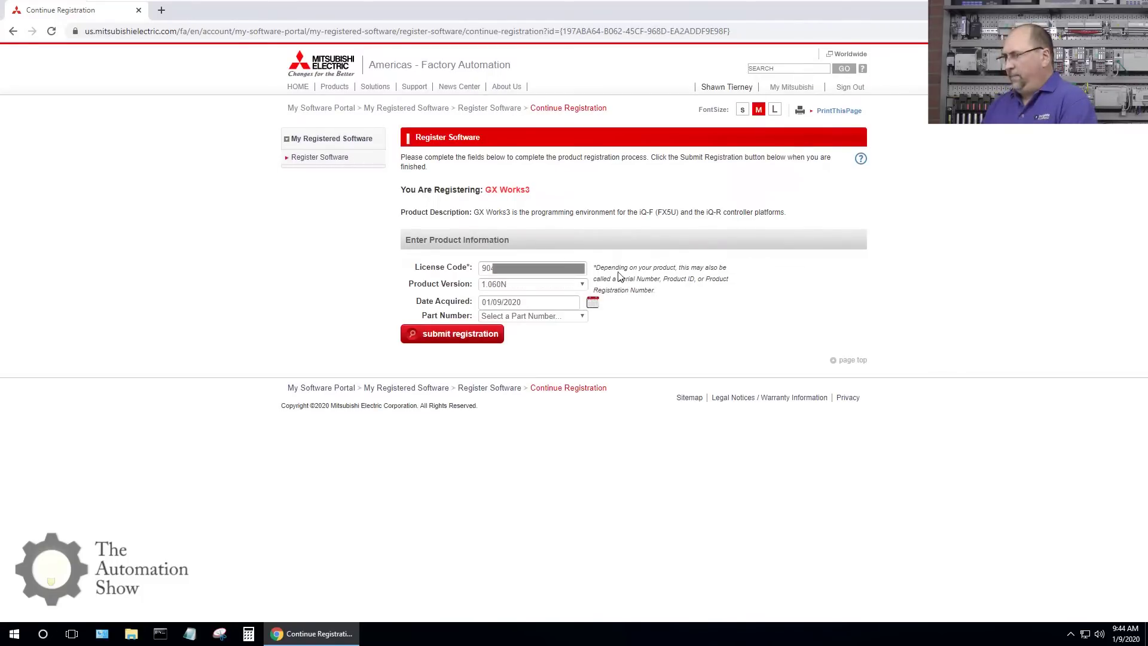
pyautogui.click(553, 286)
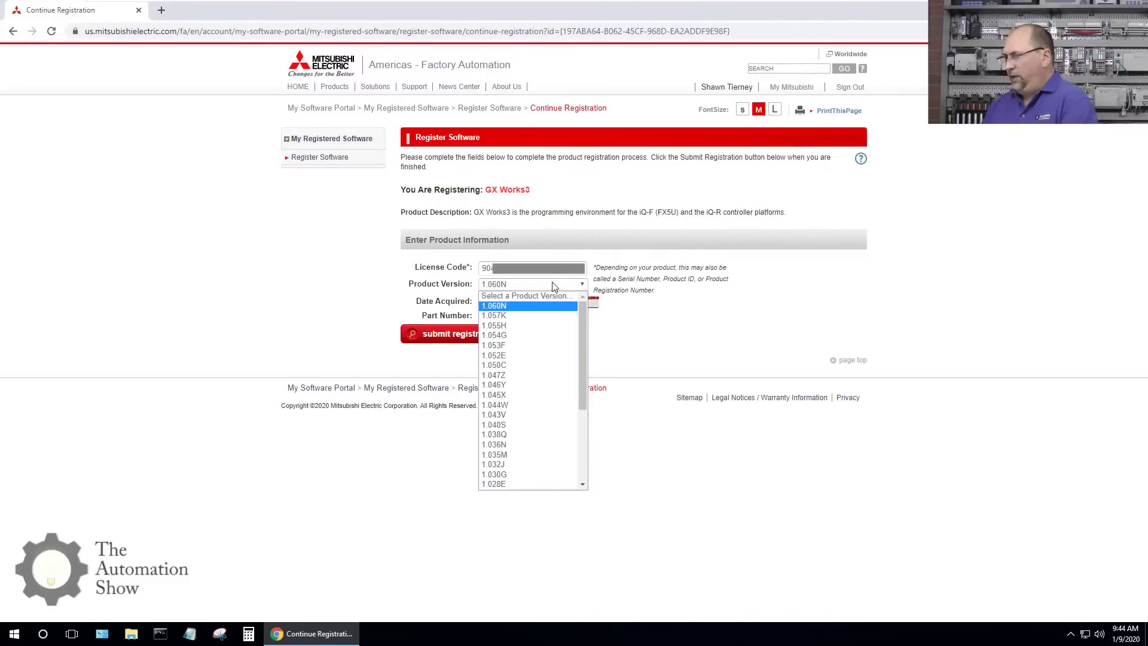
pyautogui.click(527, 306)
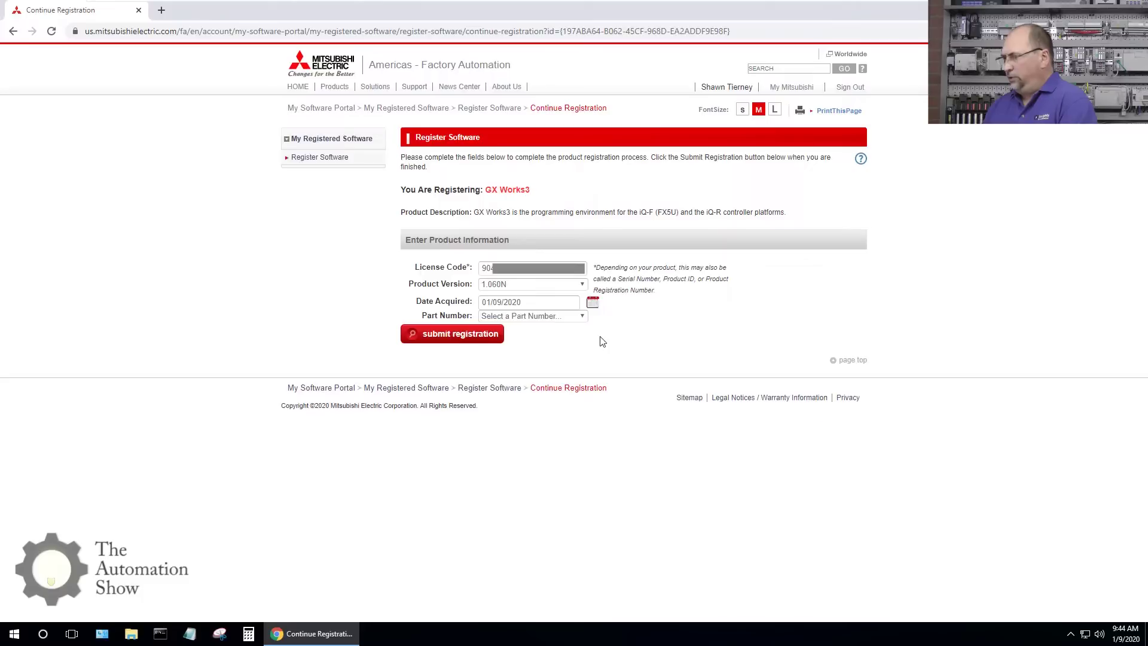
pyautogui.click(528, 321)
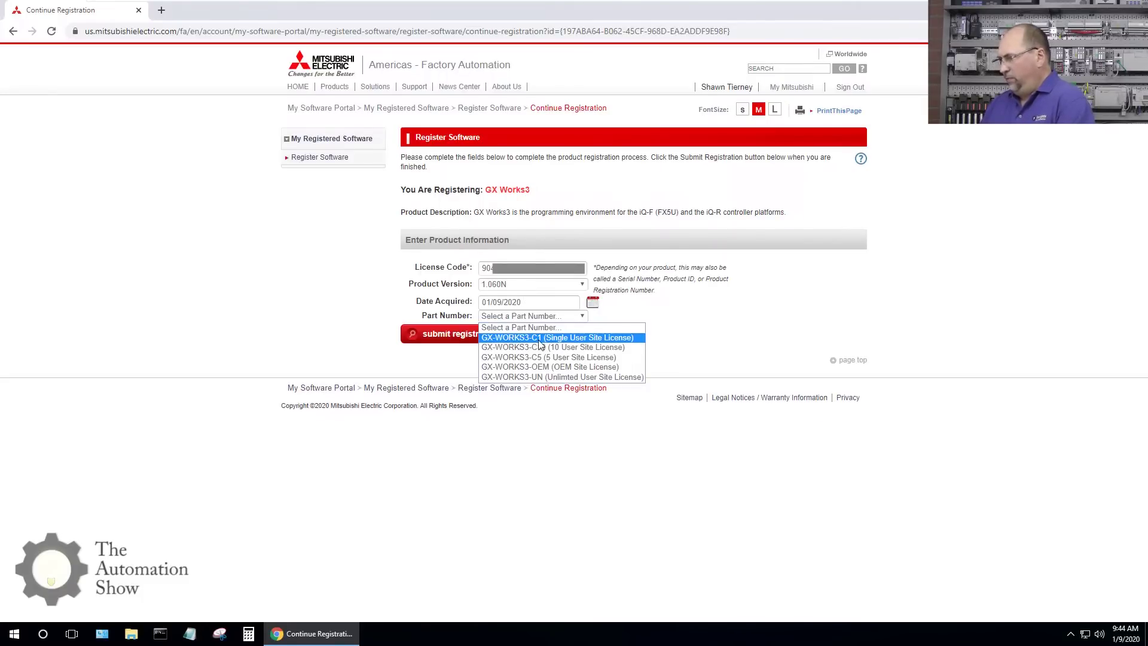
pyautogui.click(579, 338)
pyautogui.click(442, 335)
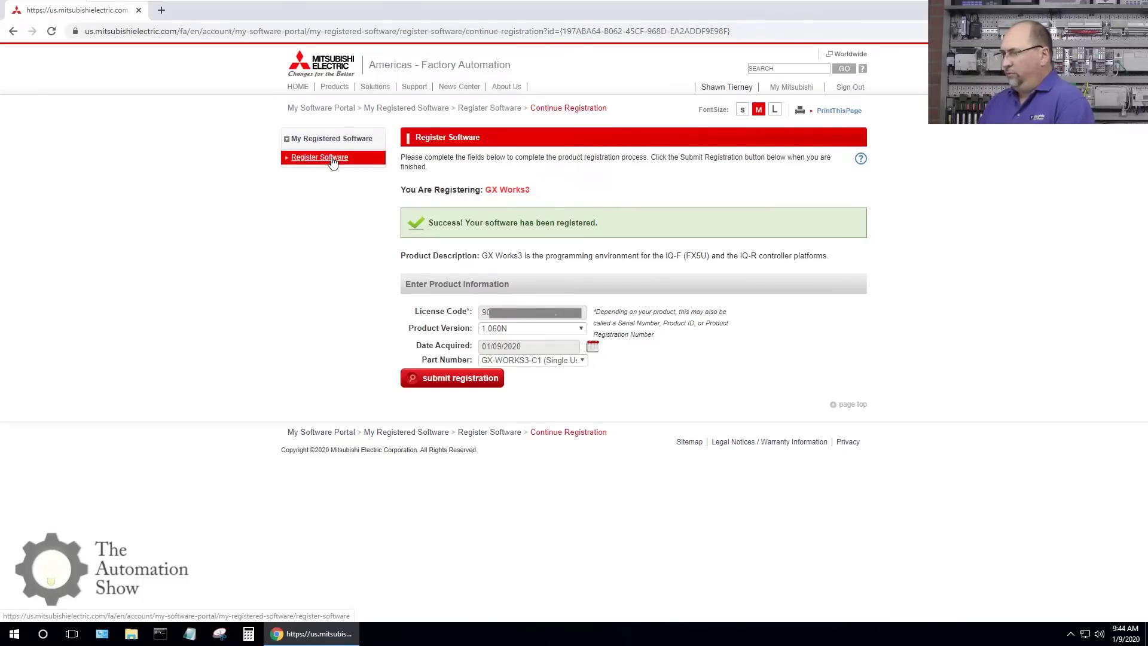
# - From My Registered Software, accept the license agreement and download GX Works3 1.060N.zip
pyautogui.click(333, 138)
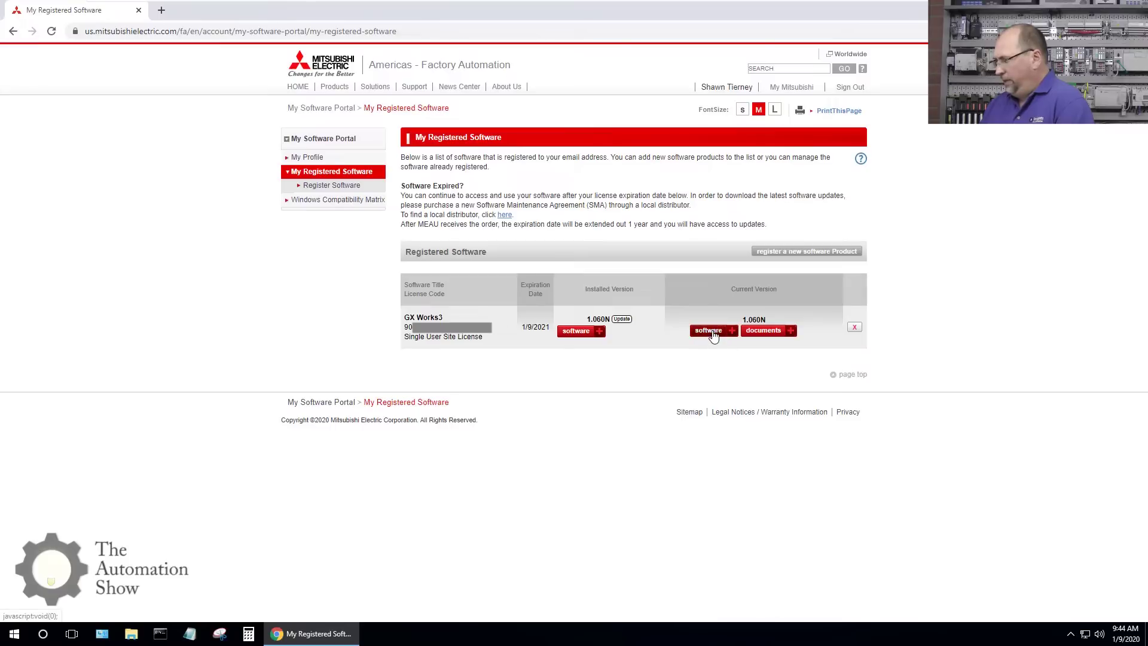
pyautogui.click(578, 332)
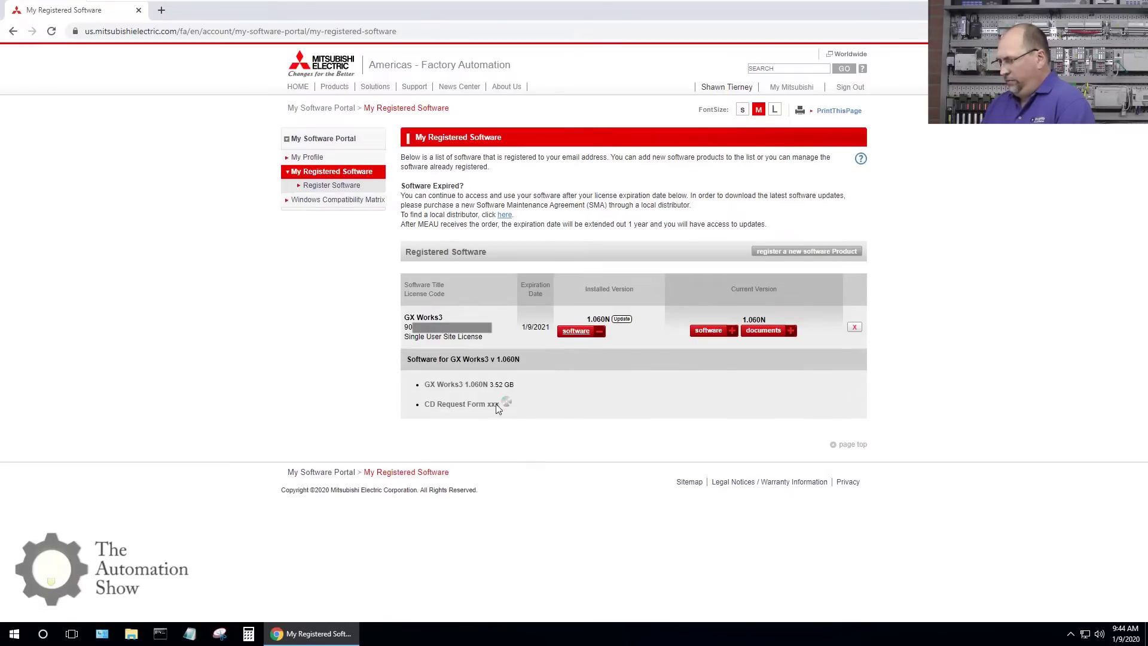
pyautogui.click(476, 386)
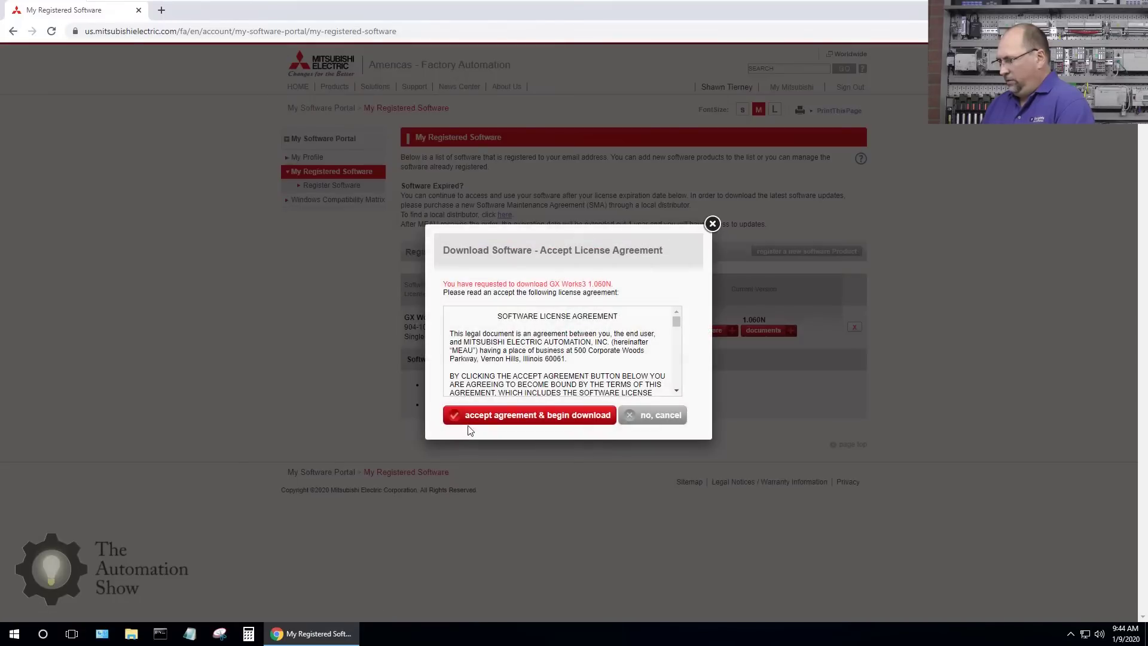
pyautogui.click(475, 419)
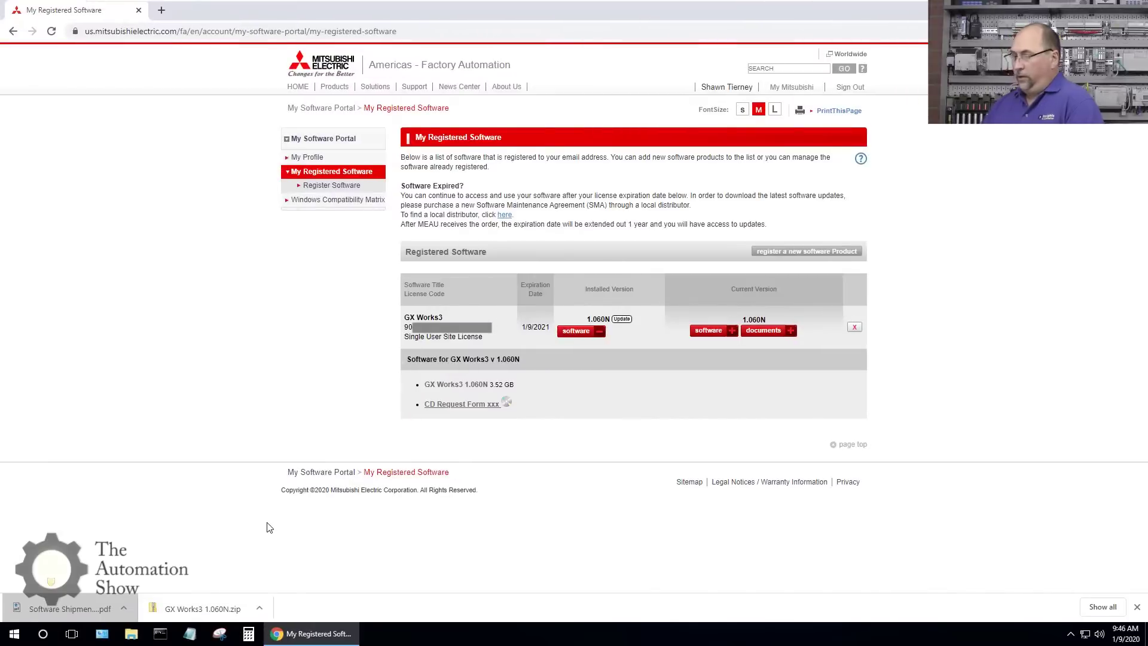
# - Extract all of the GX Works3 zip into a GX Works3 1.060N folder in Downloads
pyautogui.rightClick(225, 608)
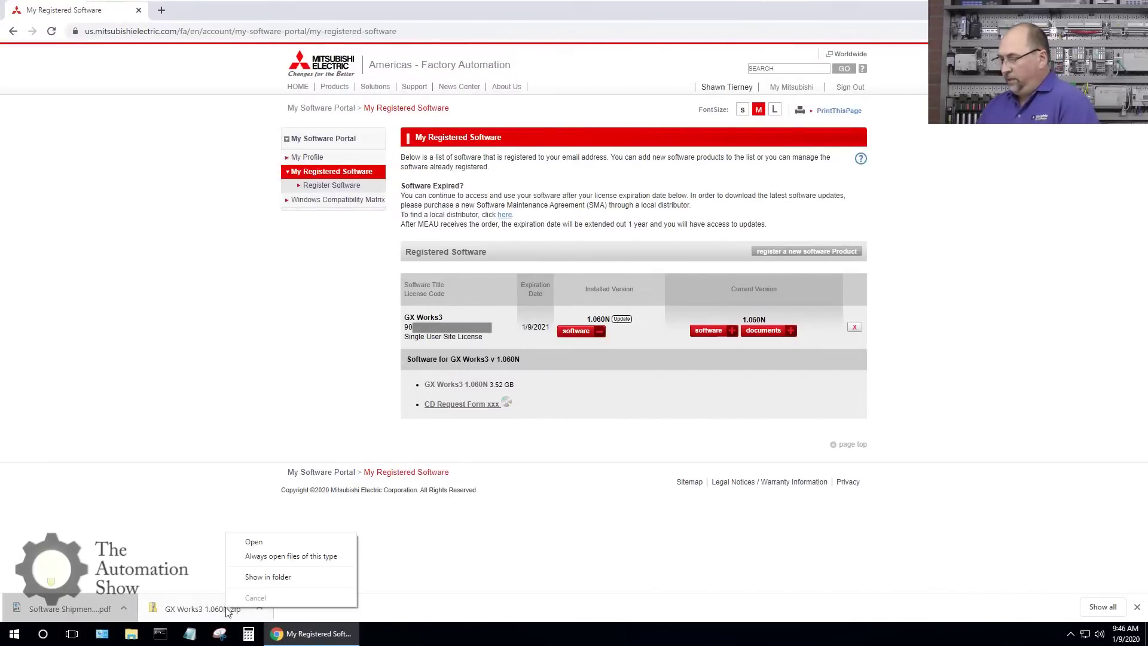
pyautogui.click(271, 576)
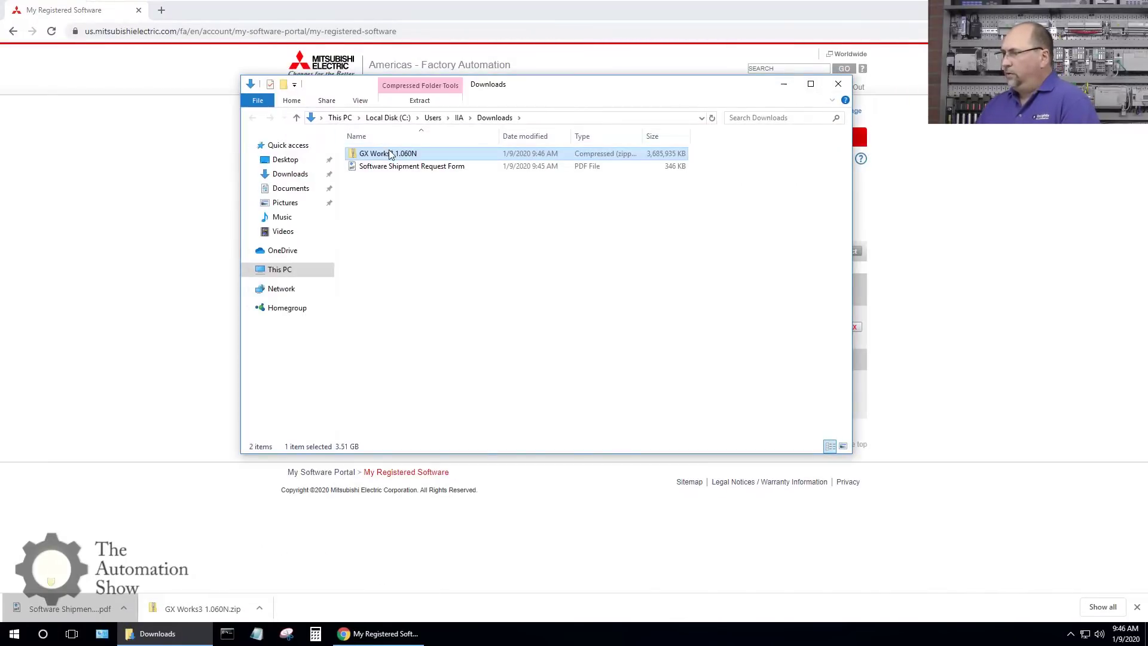
pyautogui.rightClick(389, 154)
pyautogui.click(444, 189)
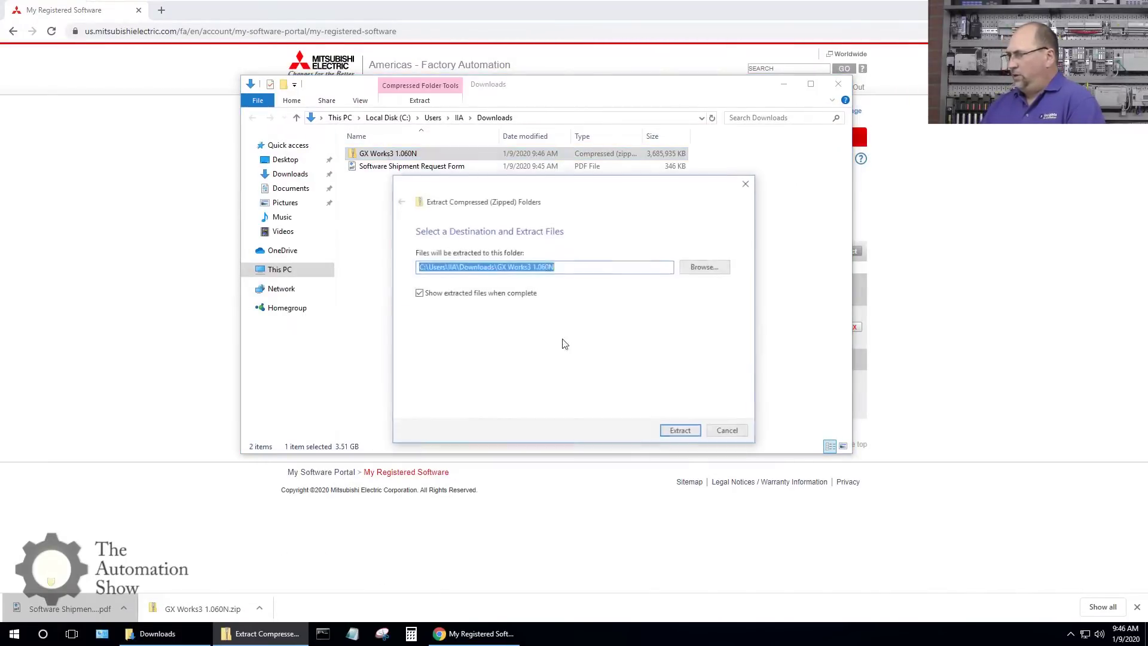
pyautogui.click(679, 430)
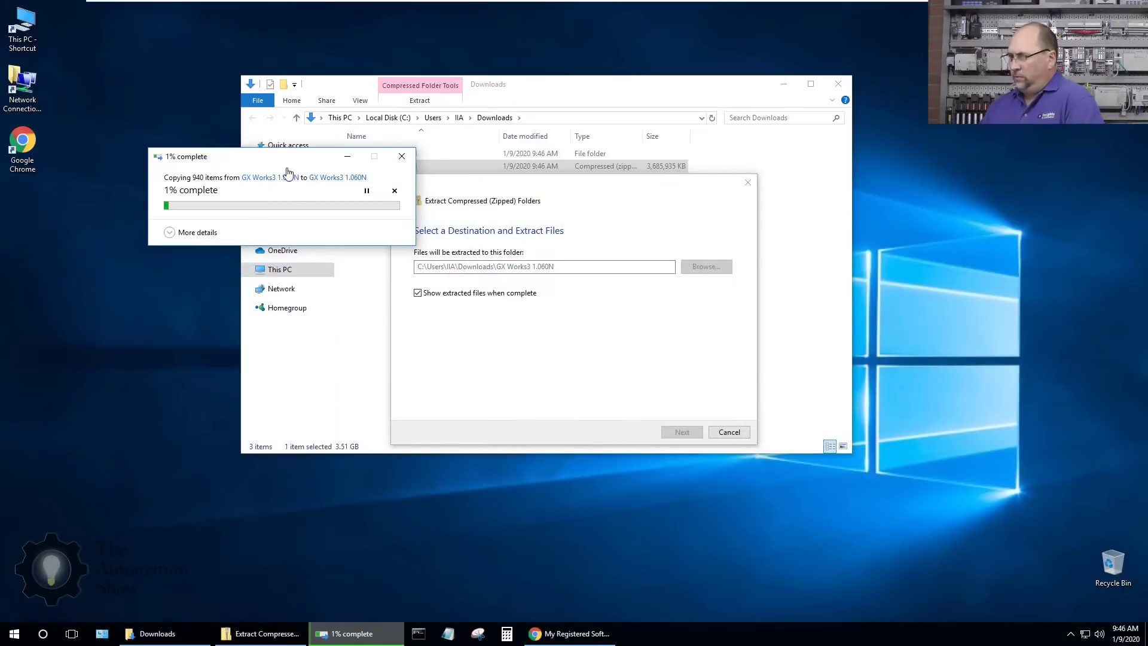
# - Move the progress and Downloads windows aside and open the extracted GX Works3 1.060N folder
pyautogui.moveTo(292, 162); pyautogui.dragTo(228, 40)
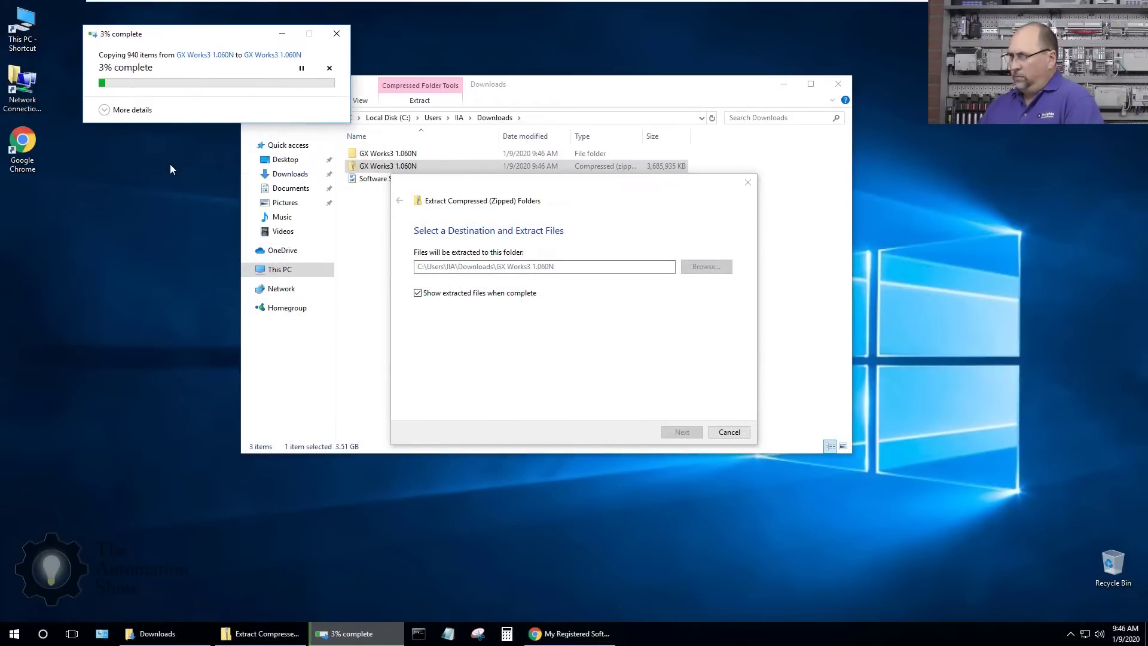
pyautogui.moveTo(530, 83); pyautogui.dragTo(382, 166)
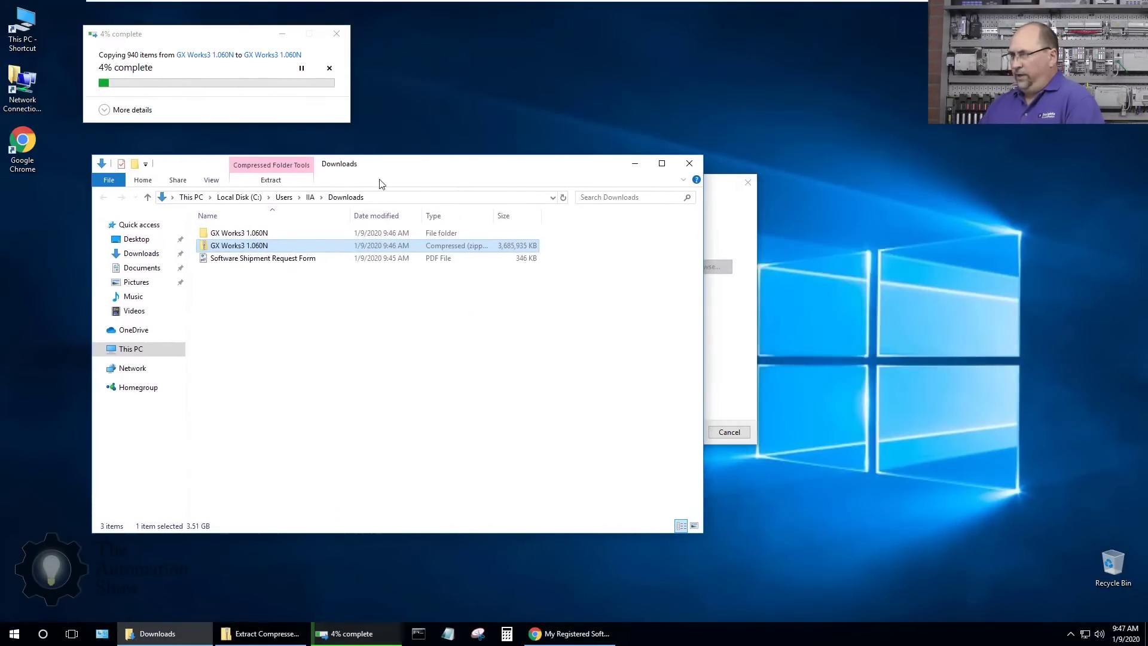
pyautogui.click(316, 352)
pyautogui.moveTo(723, 182); pyautogui.dragTo(695, 32)
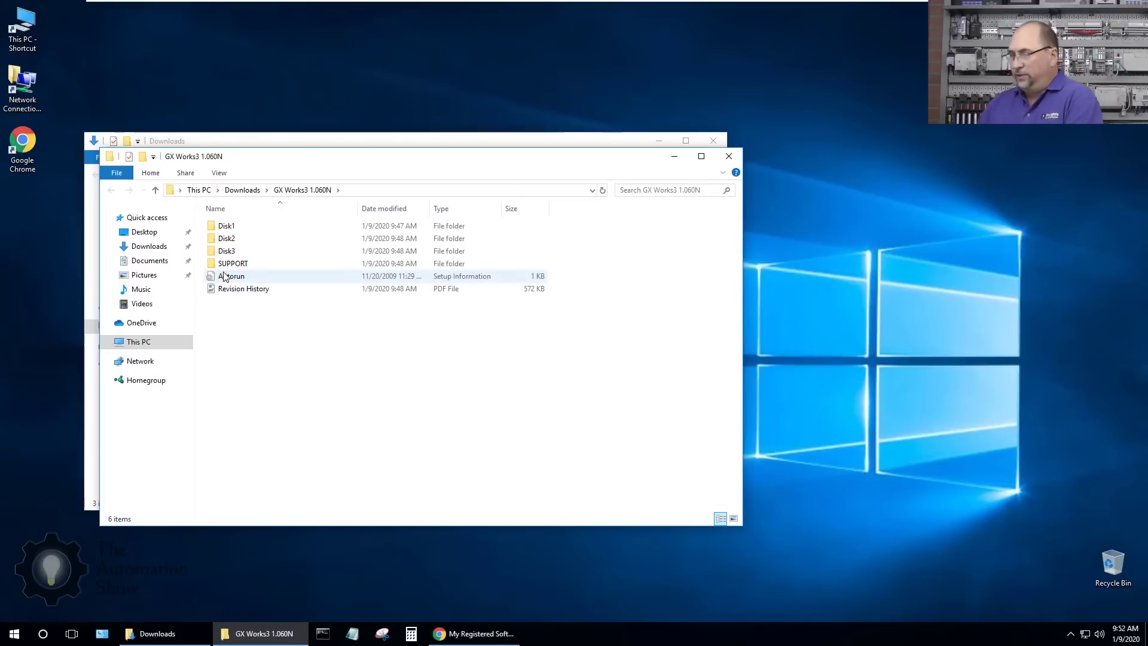
# - Check in Notepad which setup the Autorun file launches, then close it
pyautogui.click(226, 279)
pyautogui.doubleClick(226, 277)
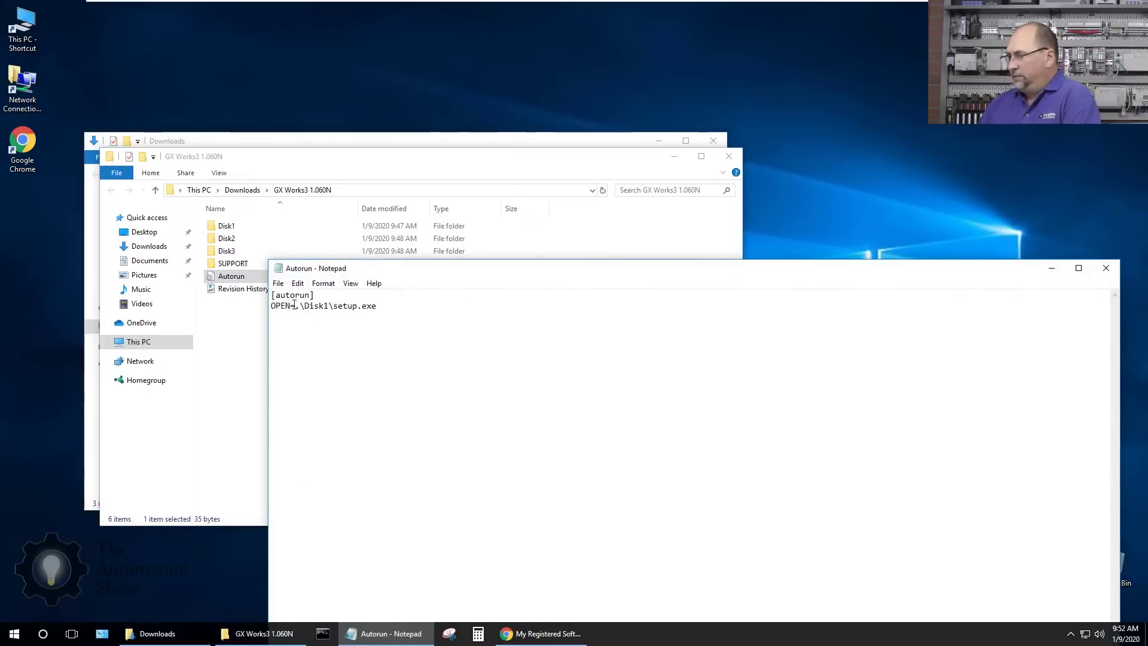
pyautogui.click(278, 269)
pyautogui.click(299, 354)
# - Run setup from Disk1, approve User Account Control, and dismiss the .NET Framework 3.5 error
pyautogui.doubleClick(226, 227)
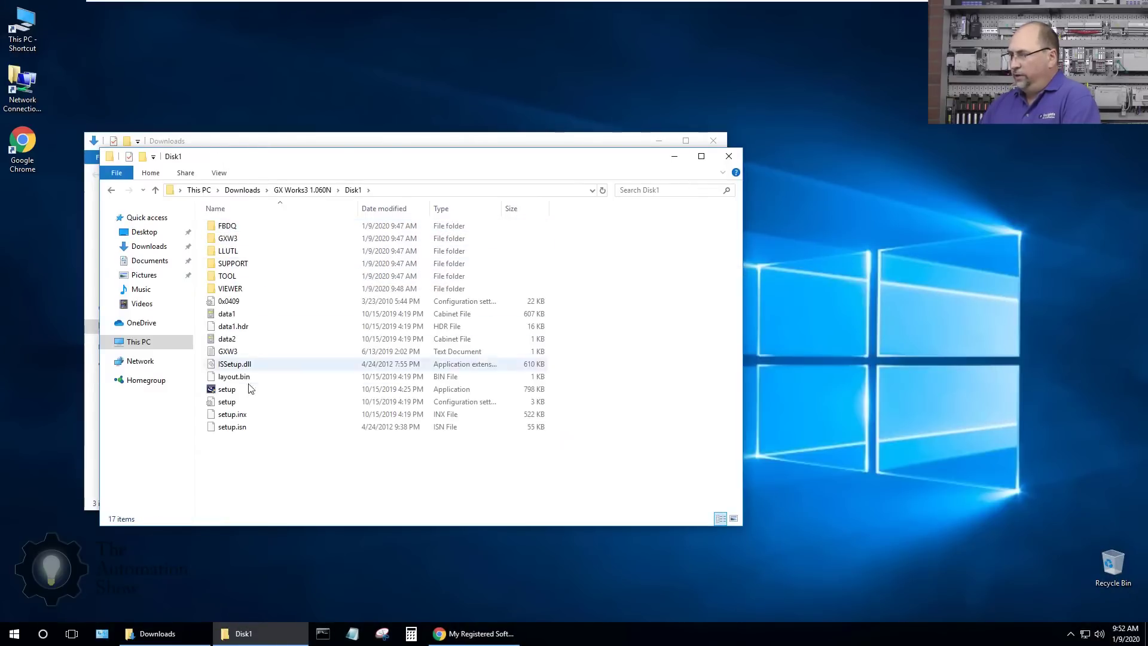
pyautogui.doubleClick(227, 389)
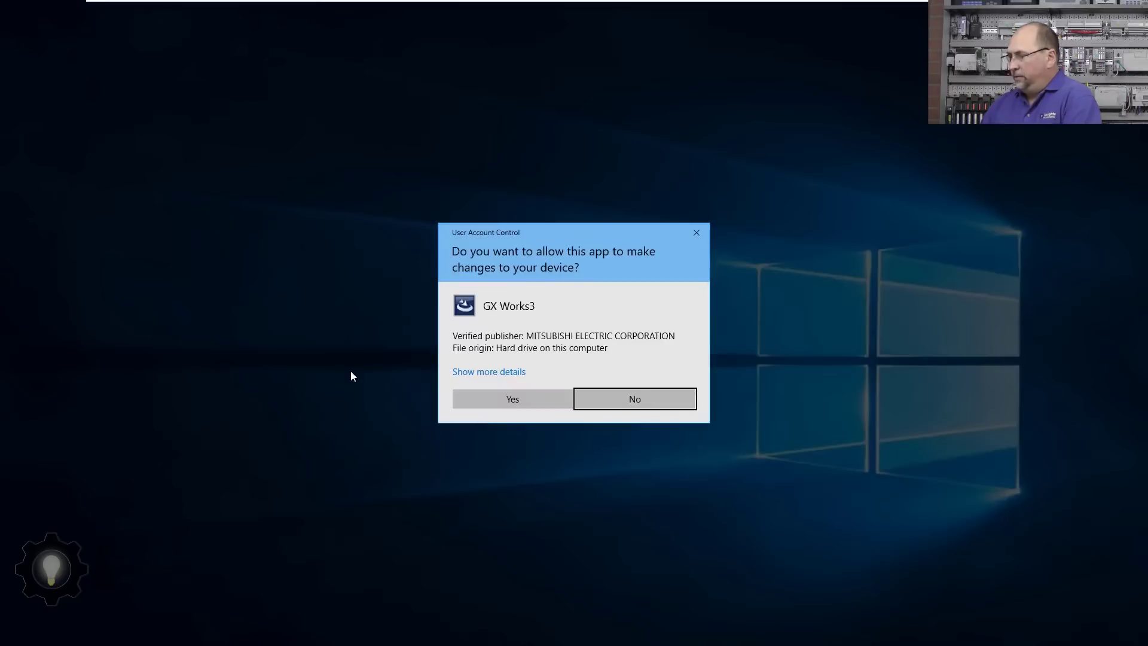
pyautogui.click(531, 397)
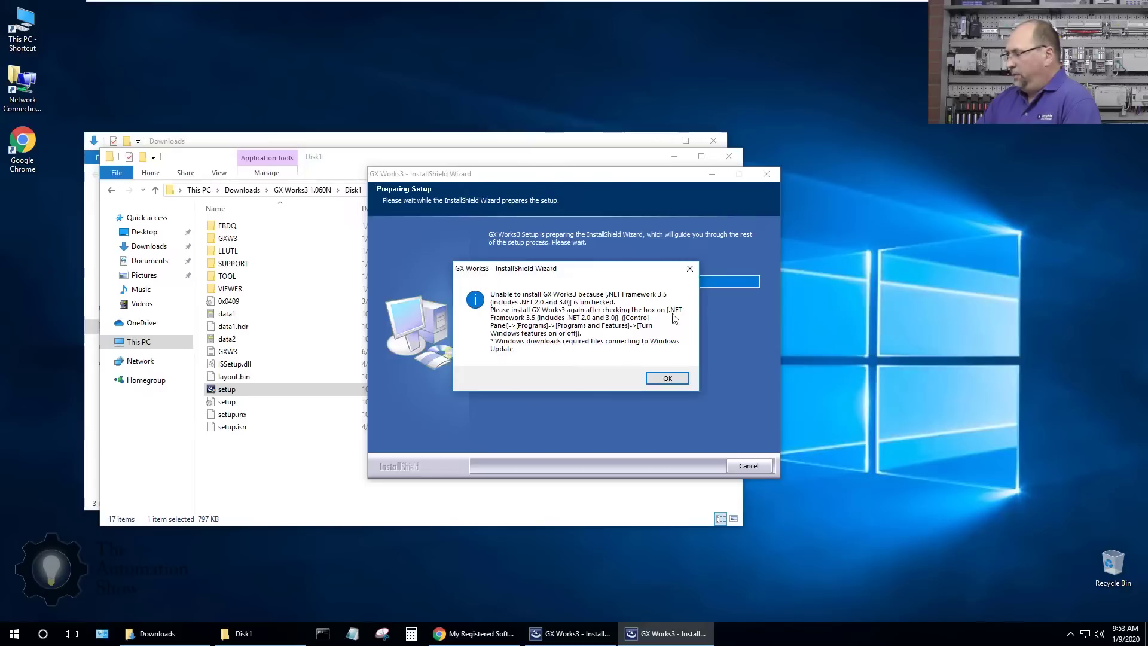
pyautogui.click(668, 379)
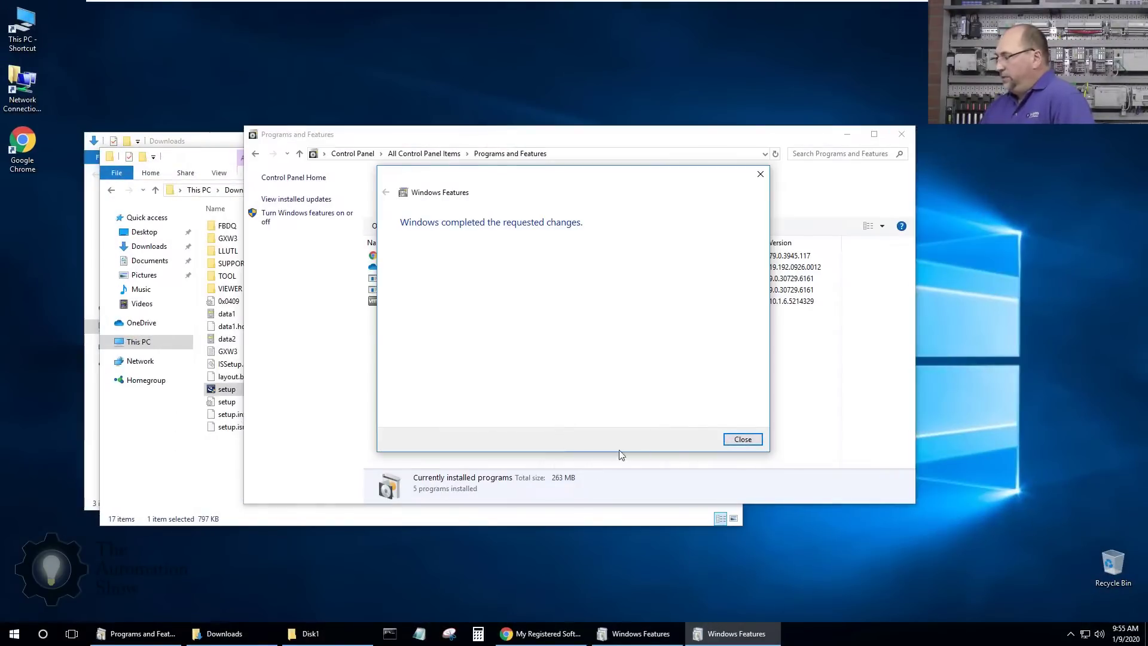
# - Finish the .NET Framework 3.5 feature change and close the features list and Programs and Features
pyautogui.click(742, 439)
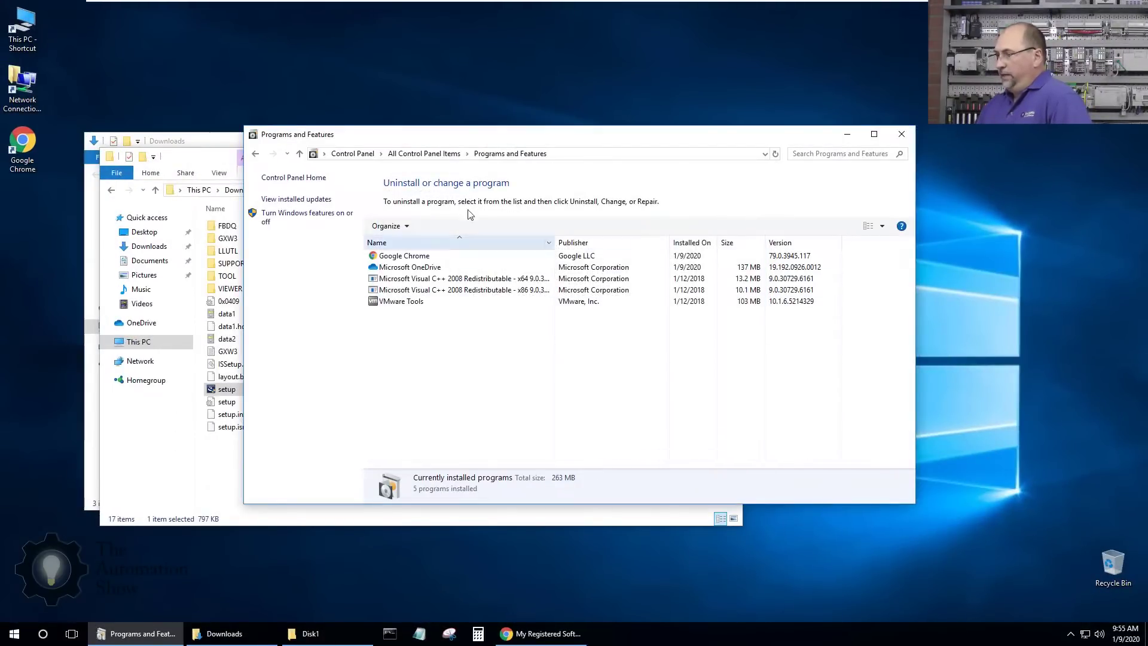
pyautogui.click(300, 216)
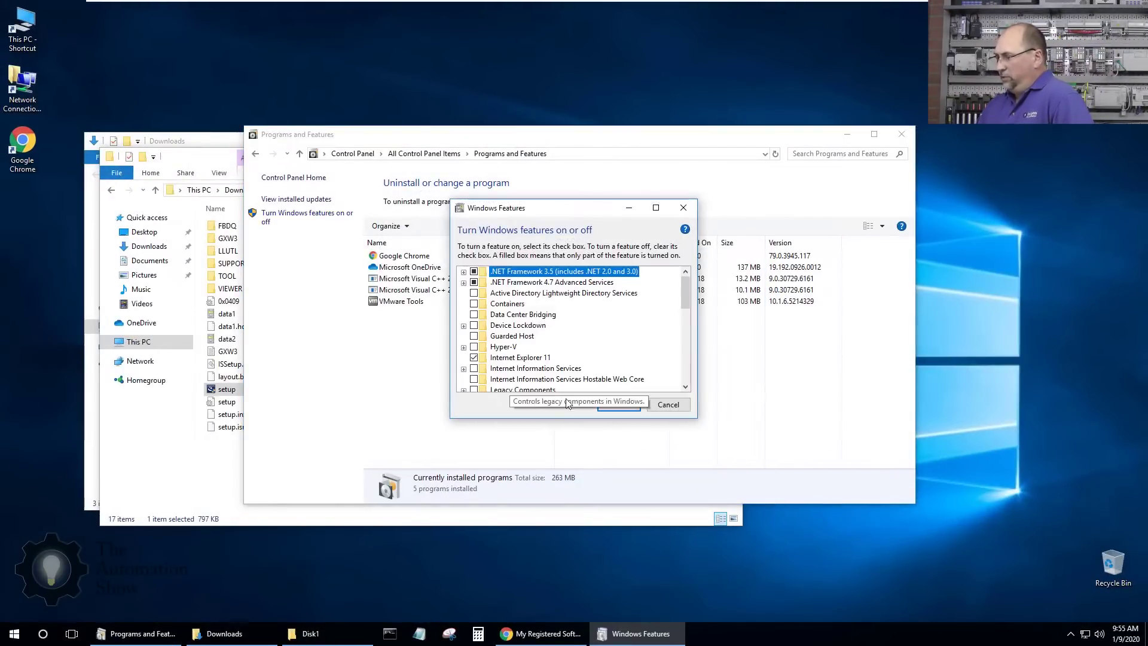
pyautogui.click(668, 405)
pyautogui.click(900, 138)
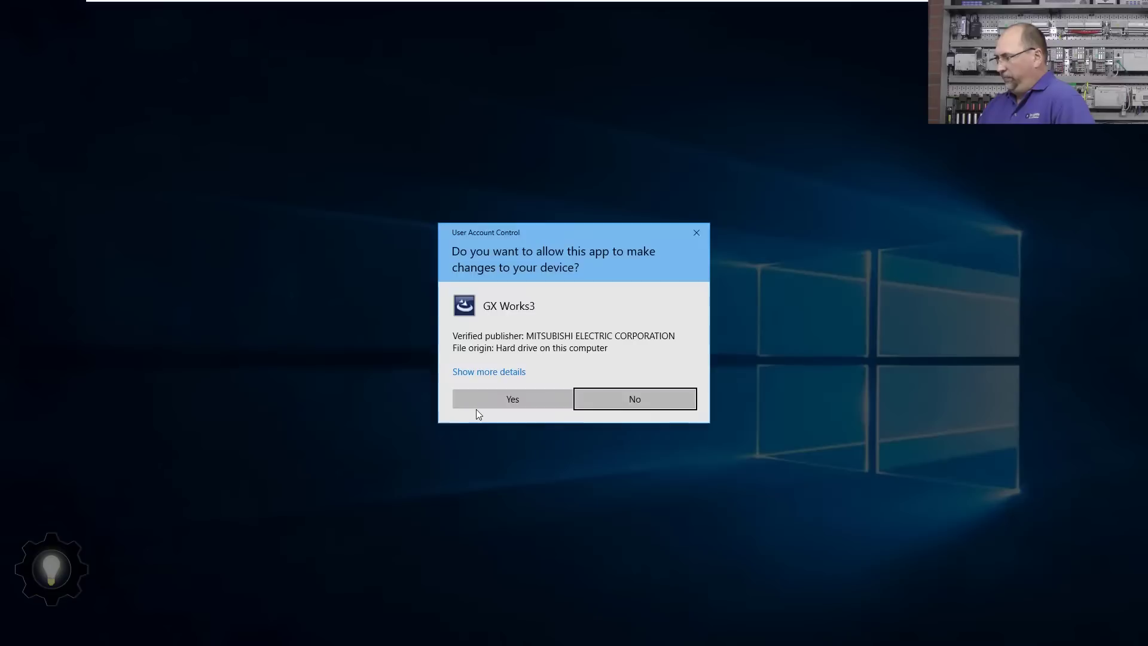
# - Approve setup, pass the warning and welcome pages, enter user details, and check all Tools components
pyautogui.click(518, 400)
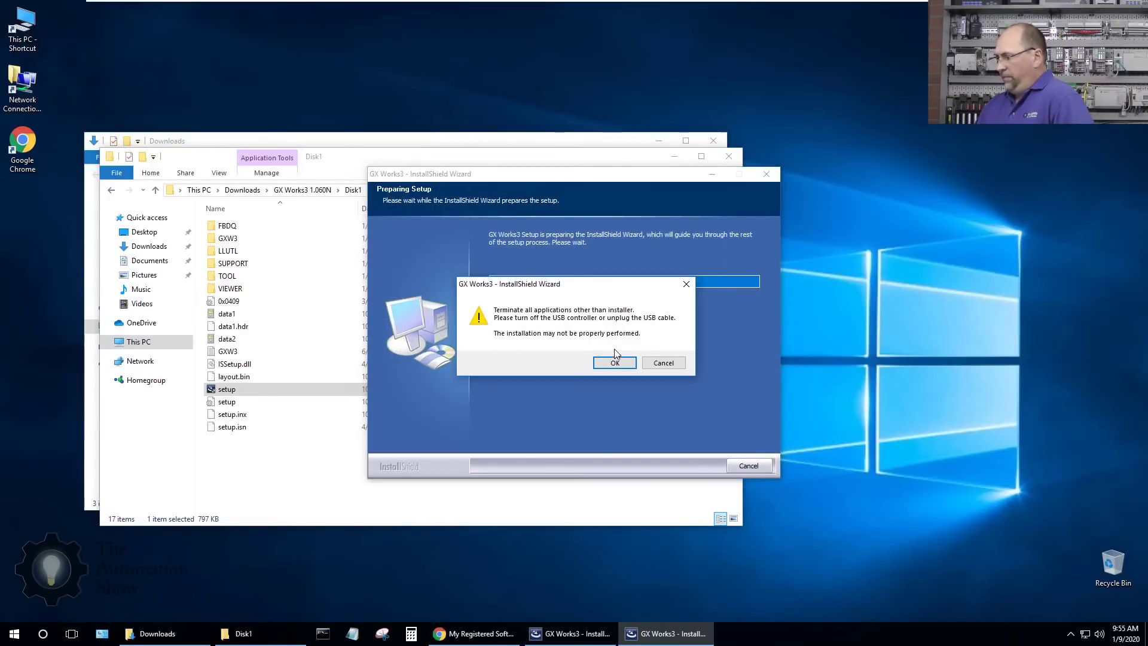
pyautogui.click(614, 363)
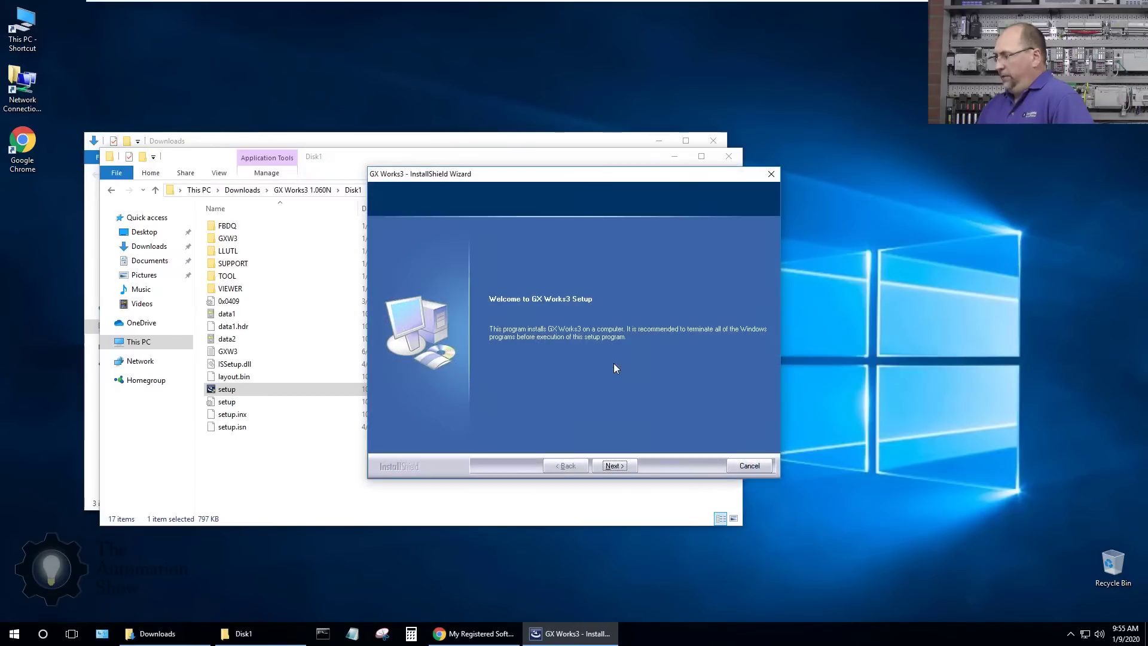
pyautogui.click(622, 466)
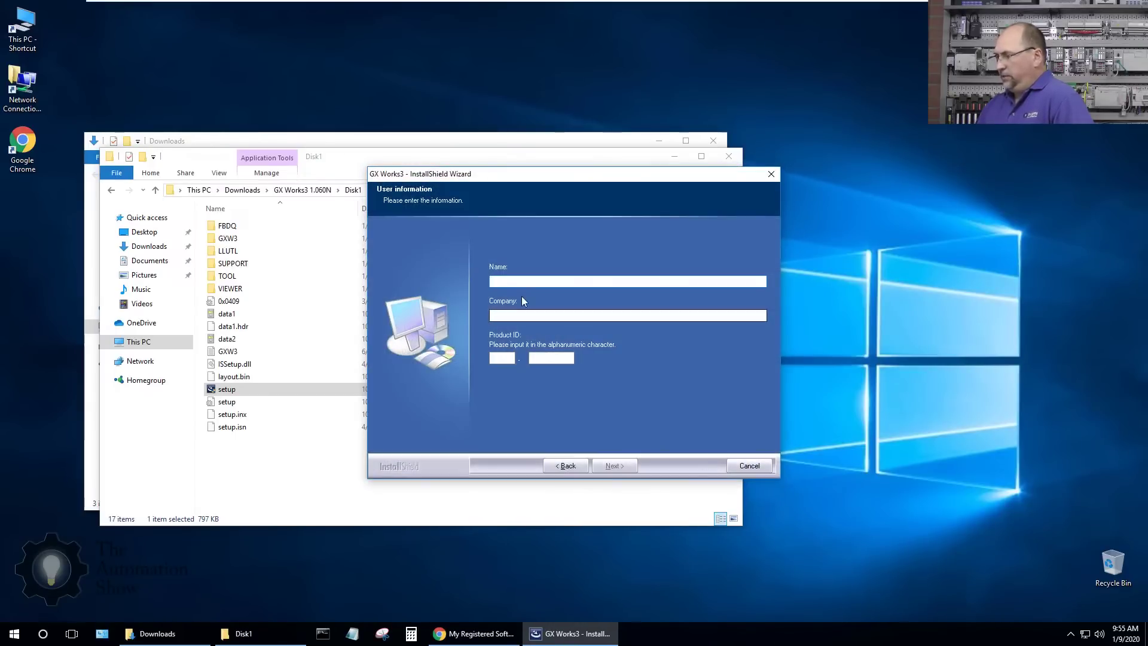
pyautogui.write('S')
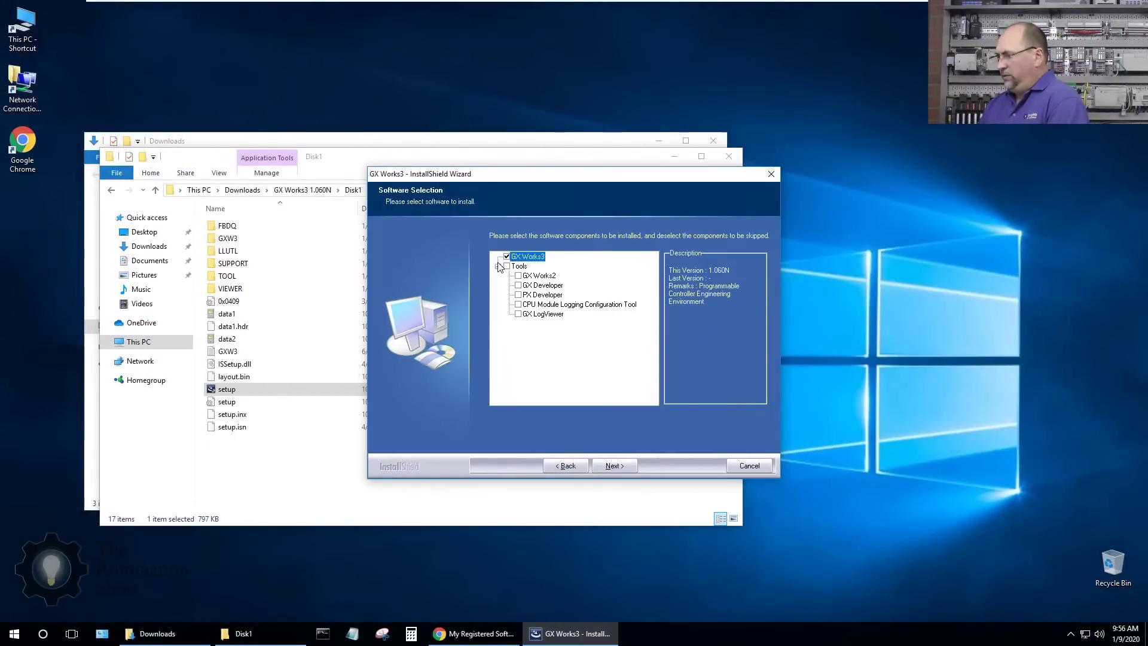
pyautogui.click(507, 266)
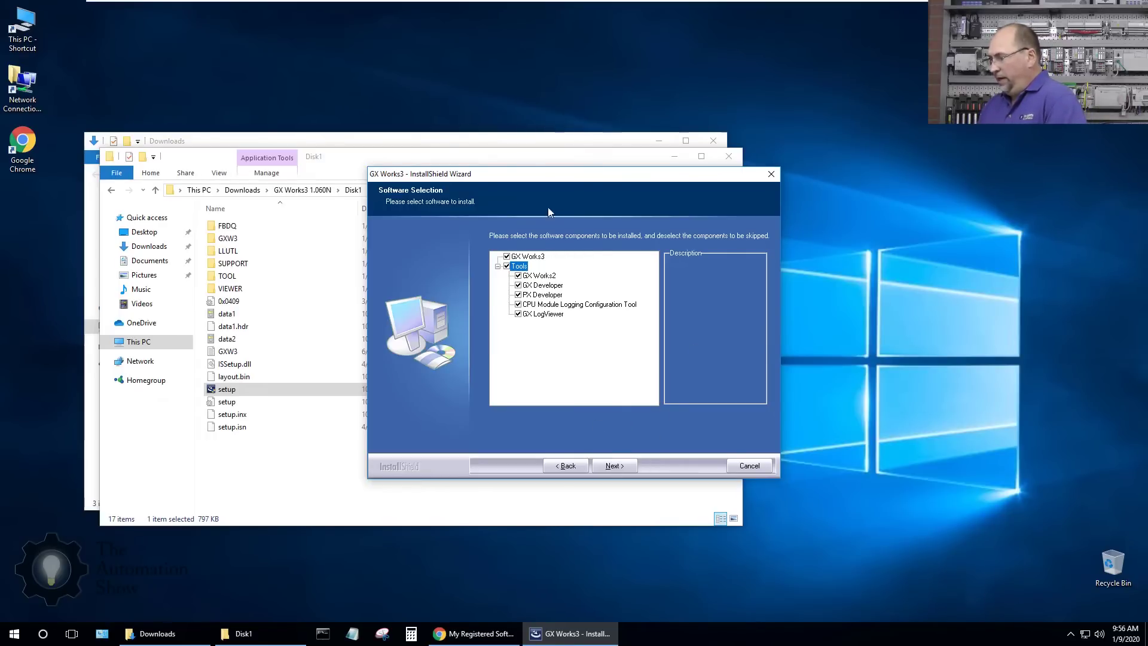
# - Keep the default MELSOFT install folders and start copying the GX Works3 files
pyautogui.click(614, 465)
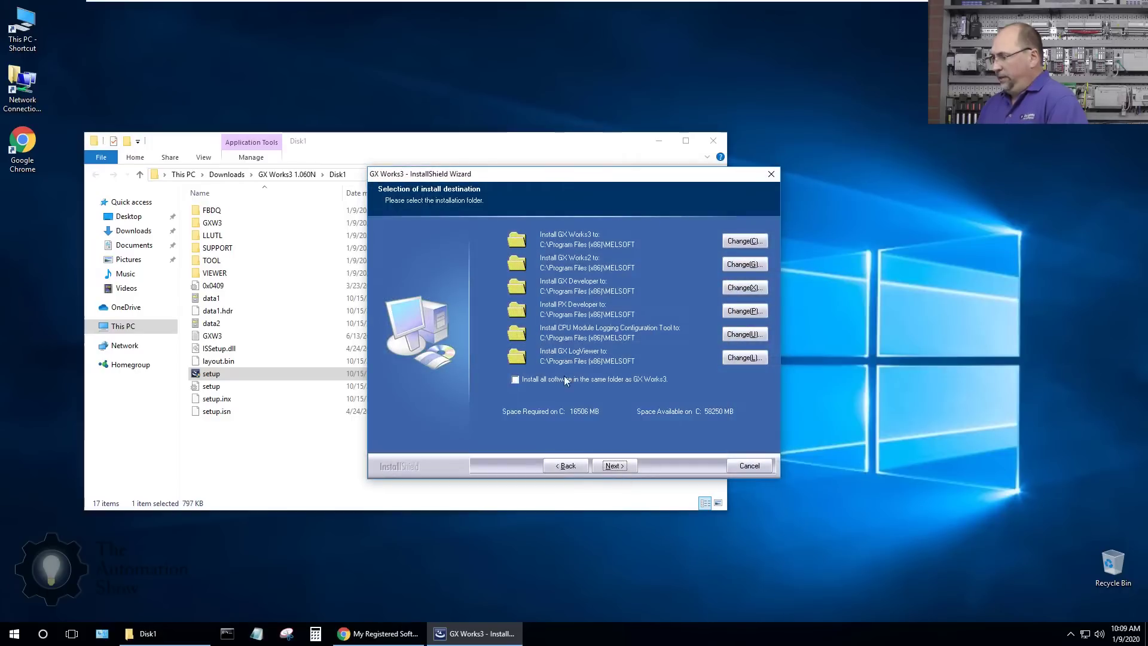
pyautogui.click(621, 469)
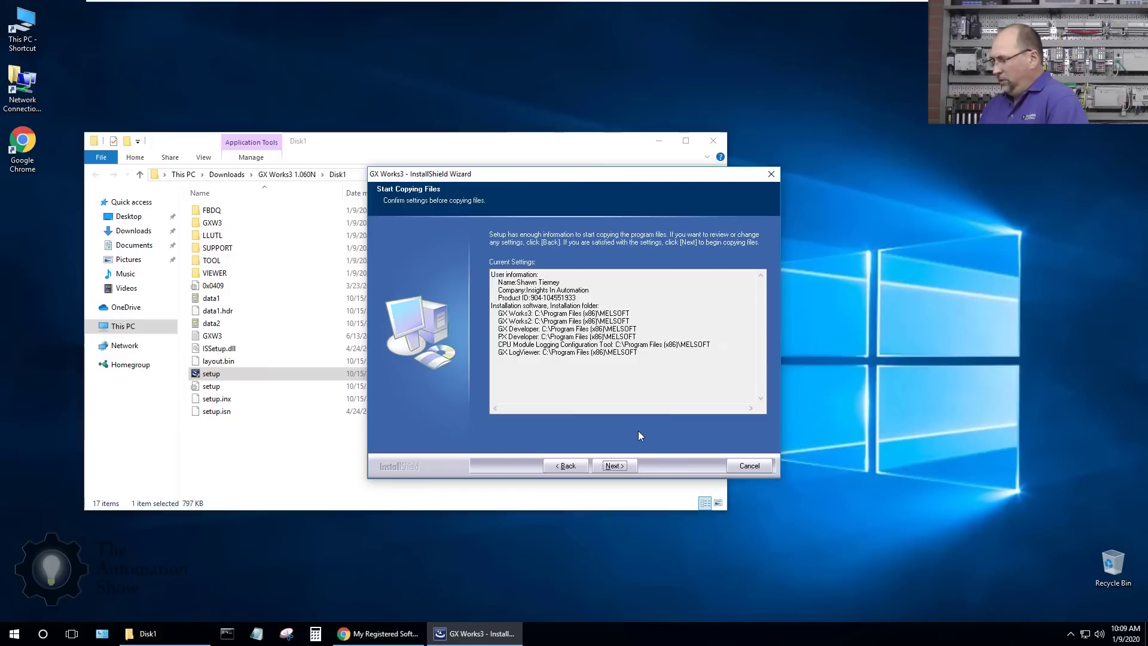
pyautogui.click(619, 468)
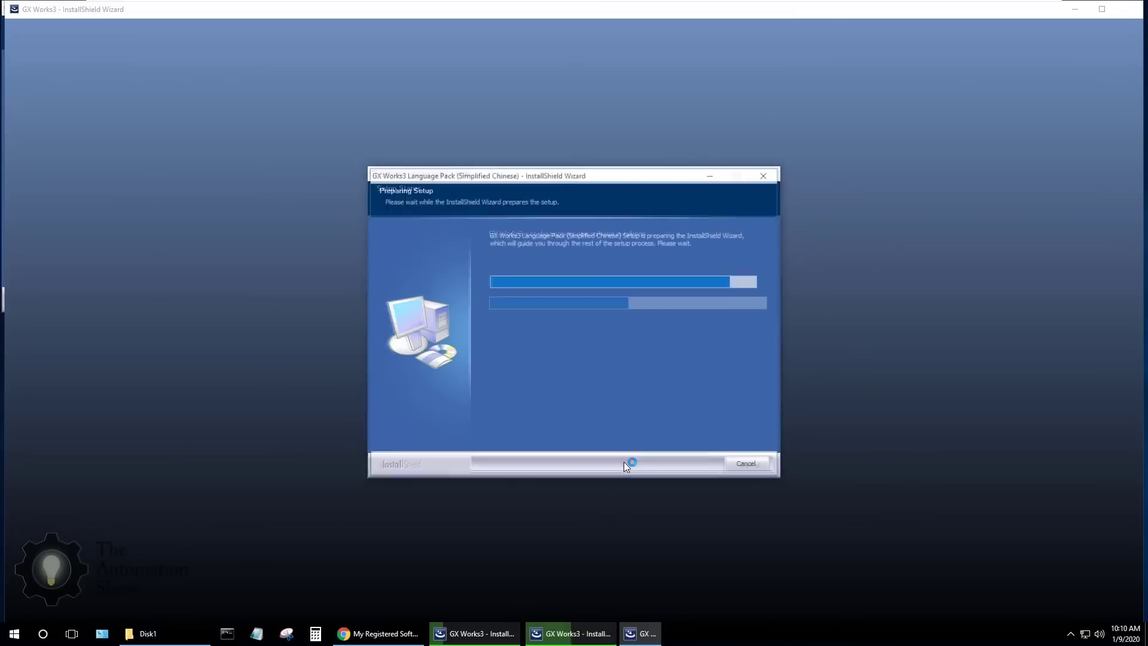